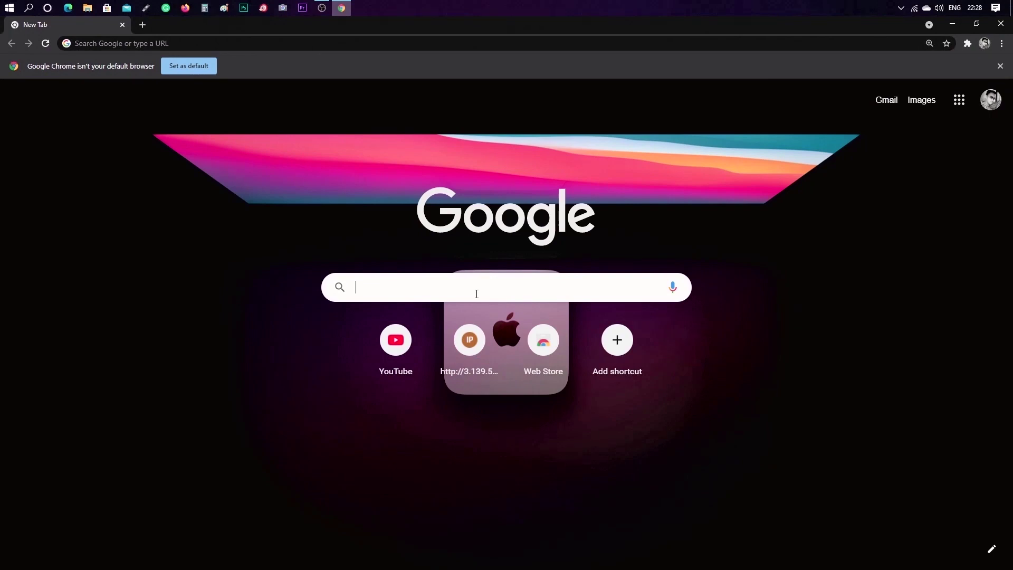
pyautogui.write('re')
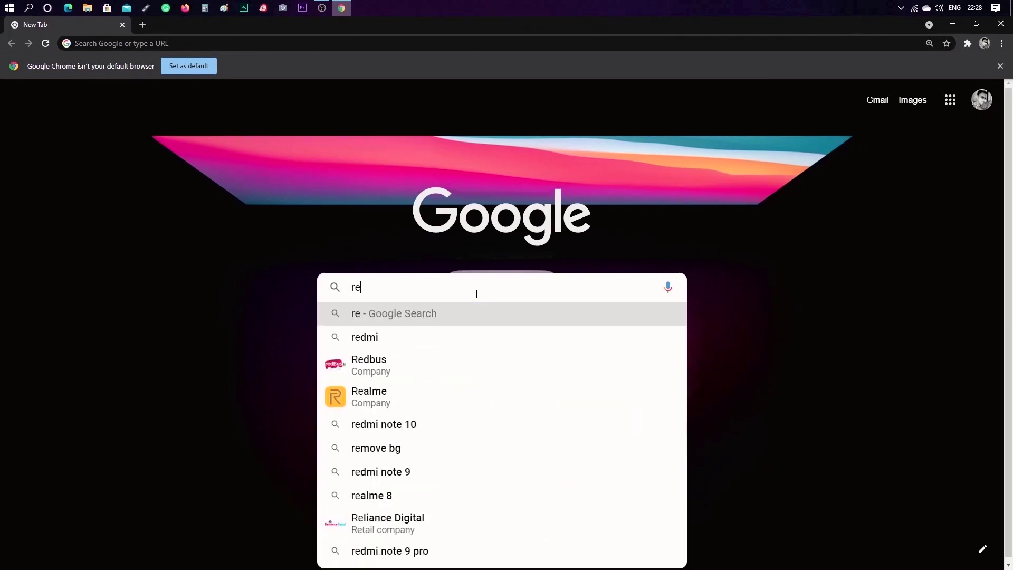
pyautogui.write('cuva')
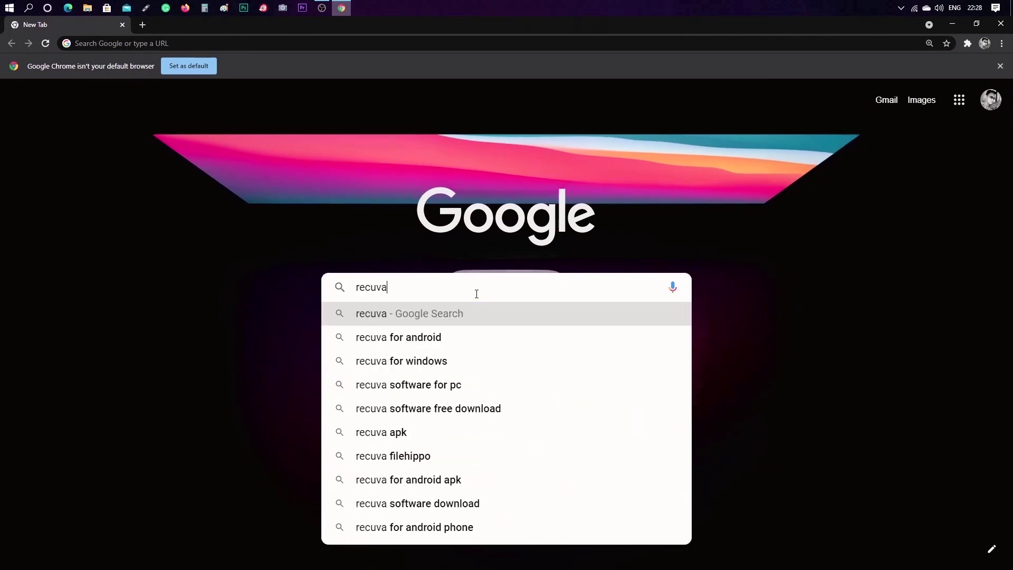
# Search Google for recuva and download the free Recuva edition from ccleaner.com.
pyautogui.press('Return')
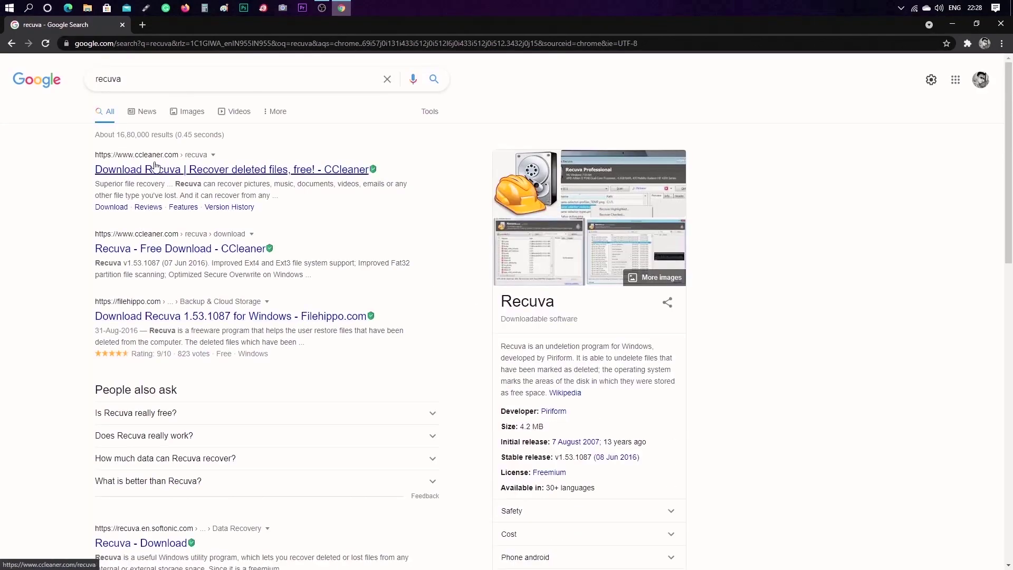
pyautogui.click(185, 173)
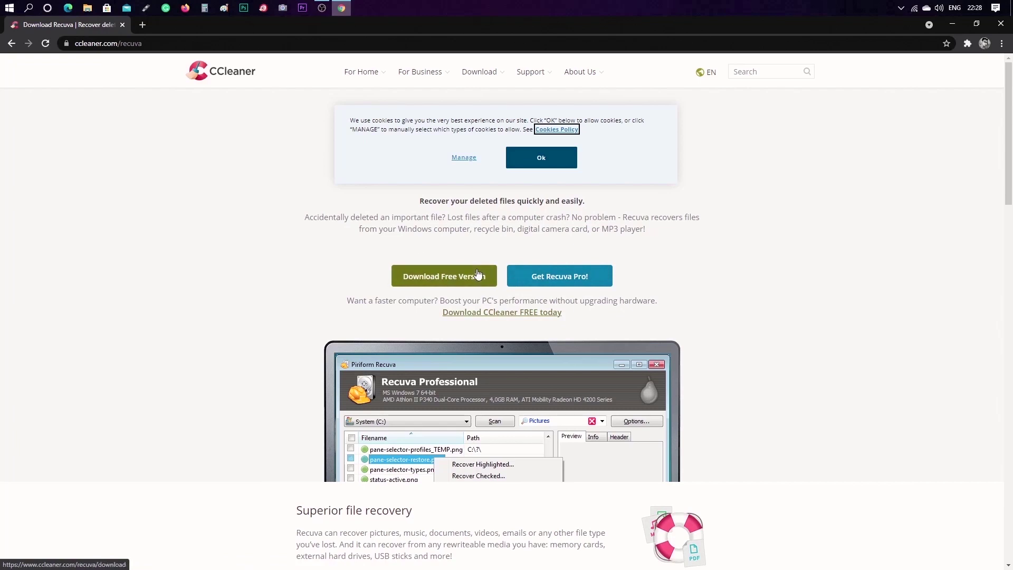
pyautogui.click(452, 281)
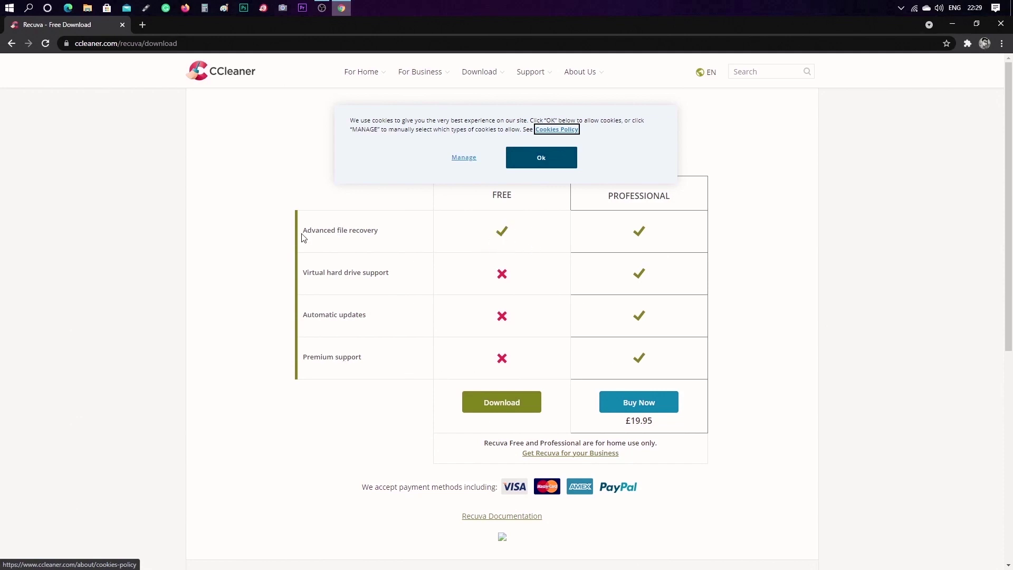
pyautogui.click(508, 406)
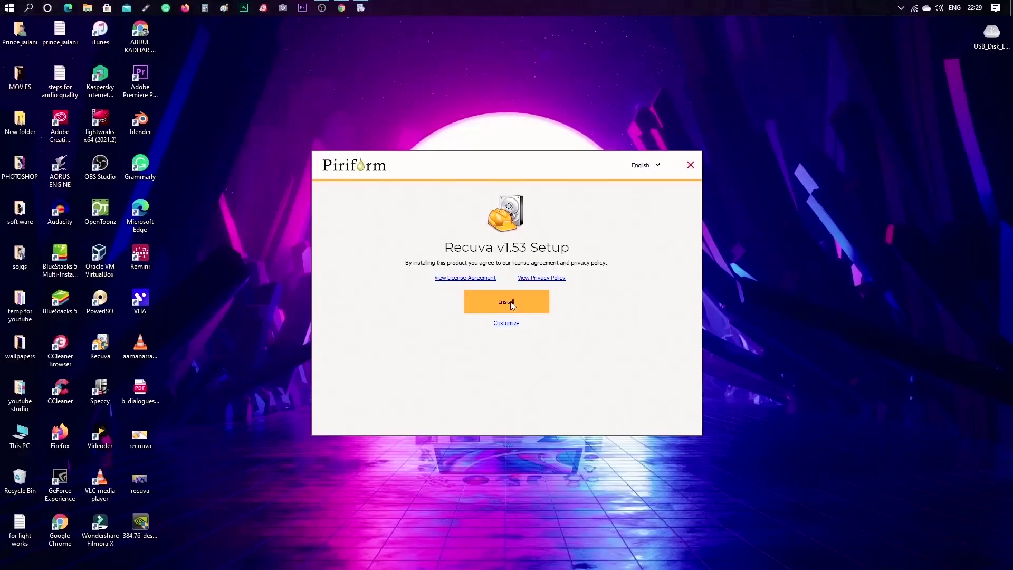
# Run the Recuva v1.53 setup to install the program.
pyautogui.click(509, 299)
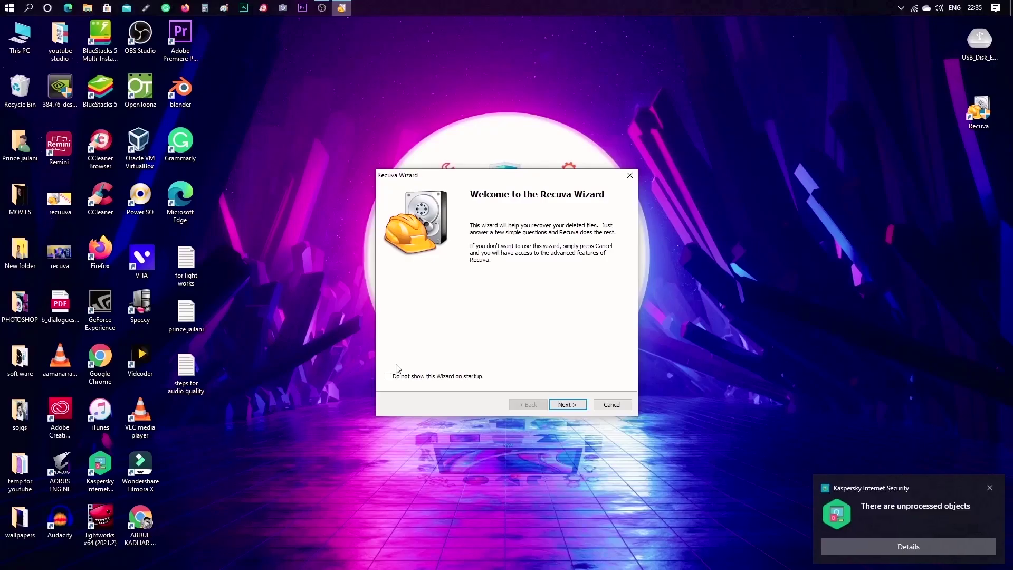
# Skip the wizard welcome page and choose Pictures as the file type.
pyautogui.click(566, 406)
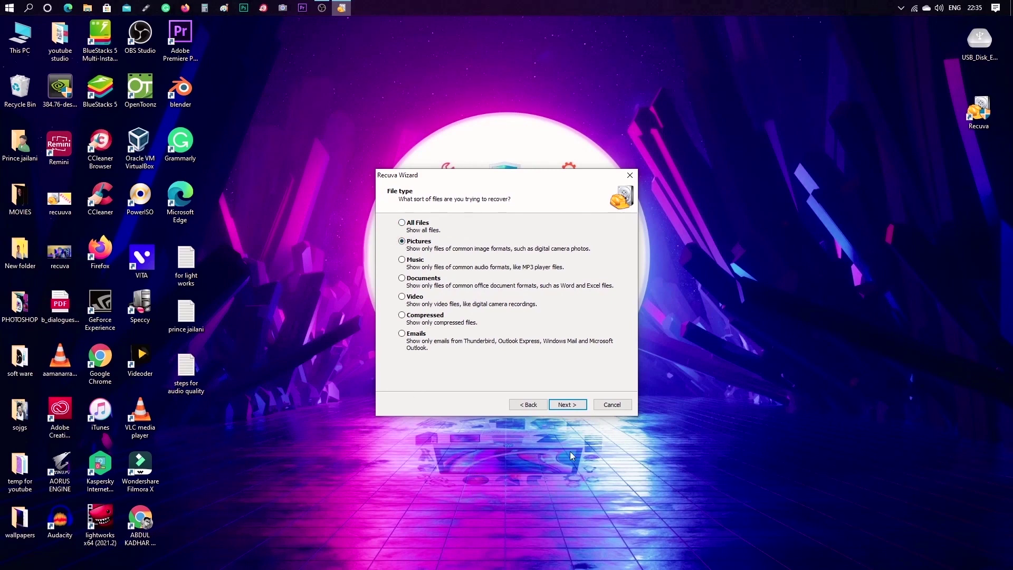
pyautogui.click(570, 404)
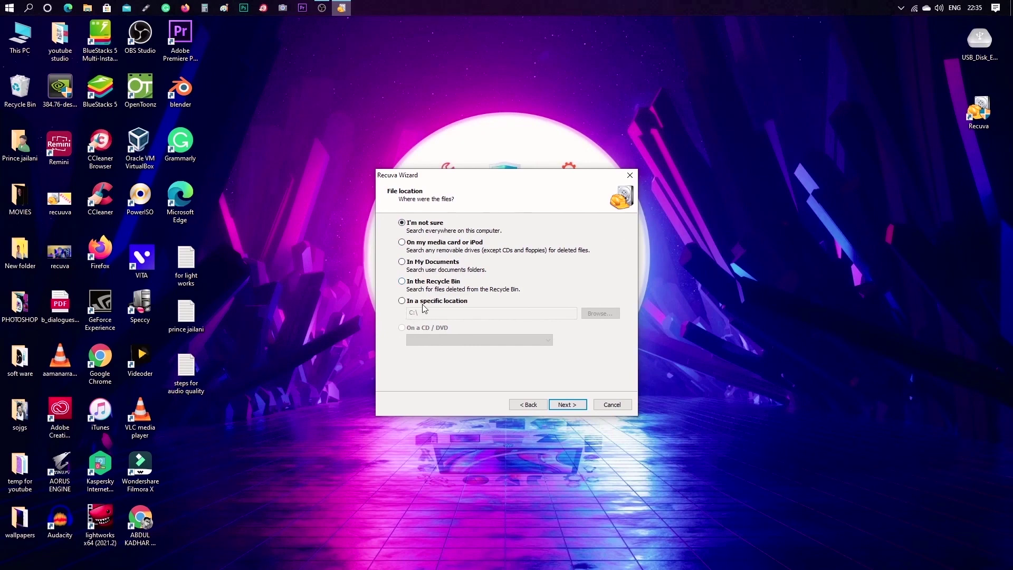
# Set the specific search location to the LAB RAT (H:) drive and continue.
pyautogui.click(402, 301)
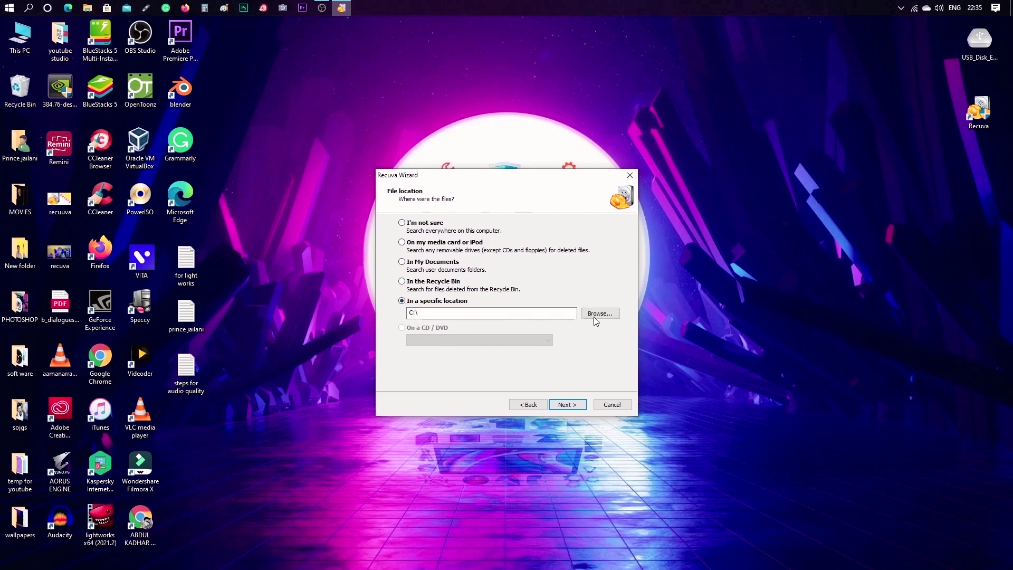
pyautogui.click(599, 314)
pyautogui.scroll(-5, 586, 320)
pyautogui.scroll(-4, 576, 309)
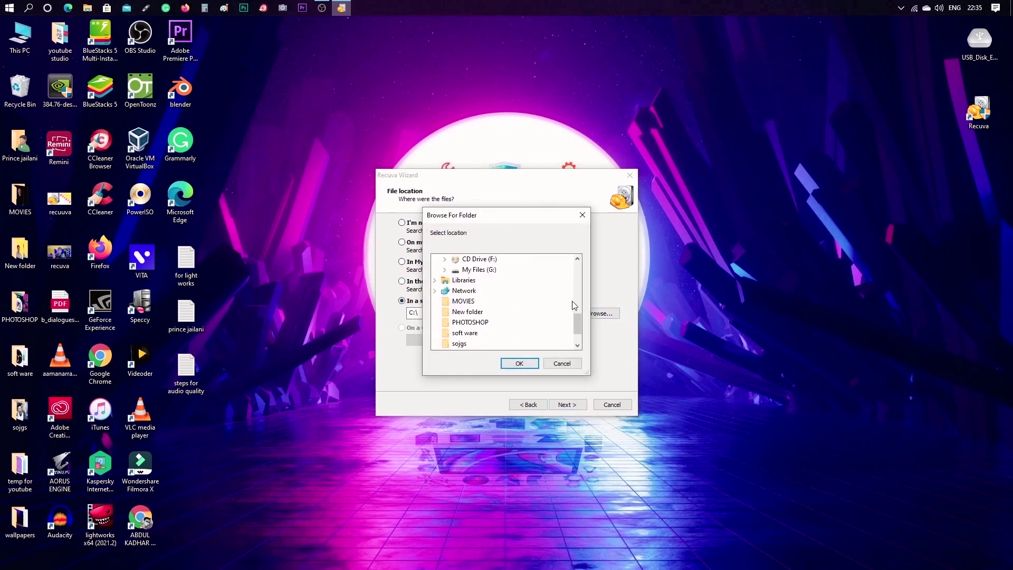
pyautogui.scroll(3, 562, 309)
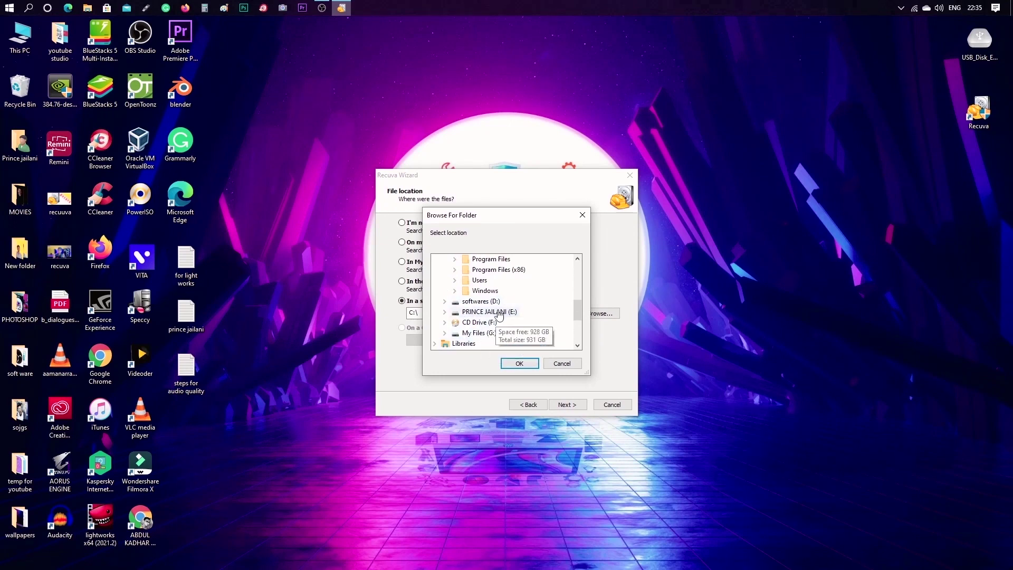
pyautogui.click(479, 323)
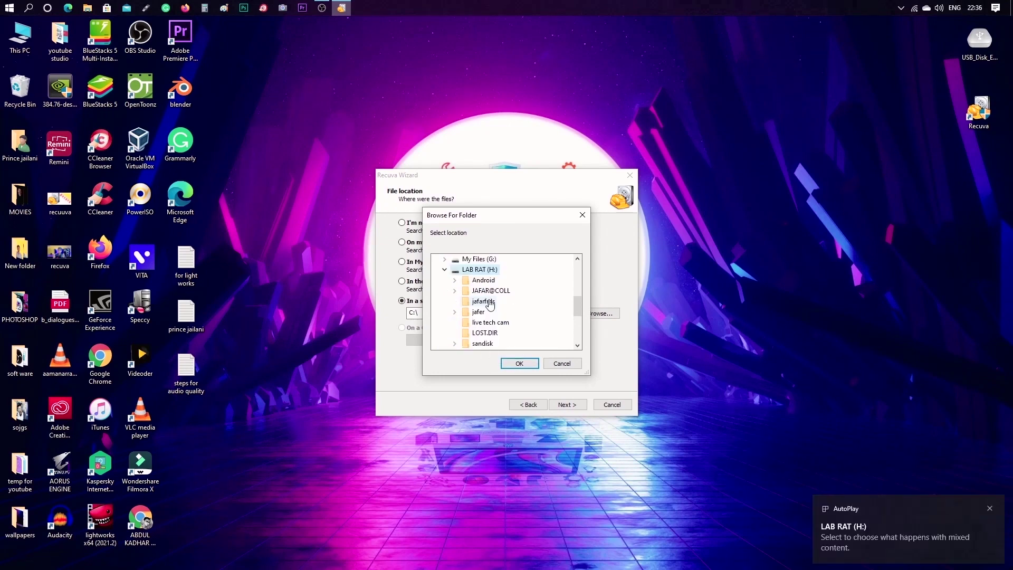
pyautogui.click(519, 364)
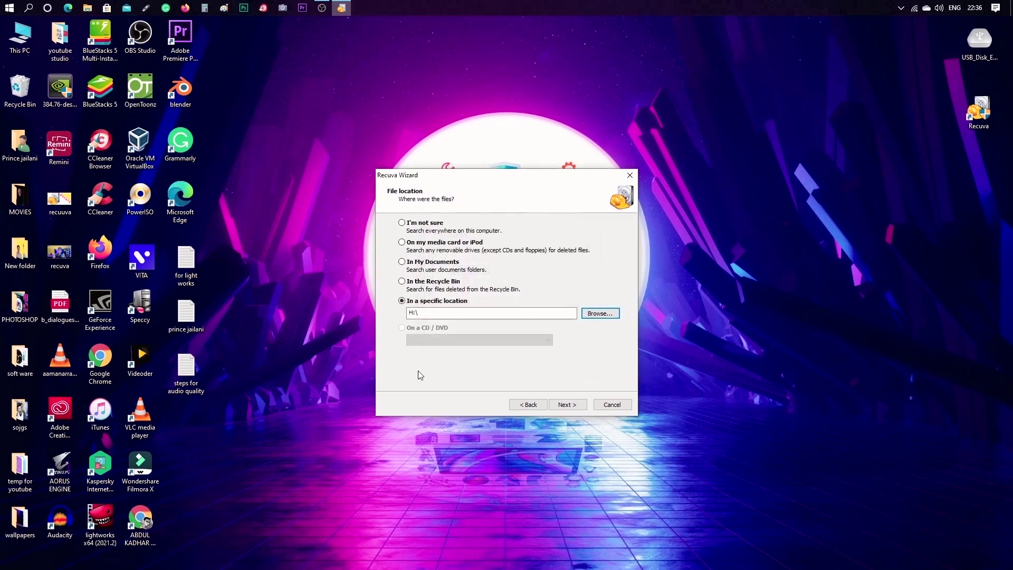
pyautogui.click(574, 407)
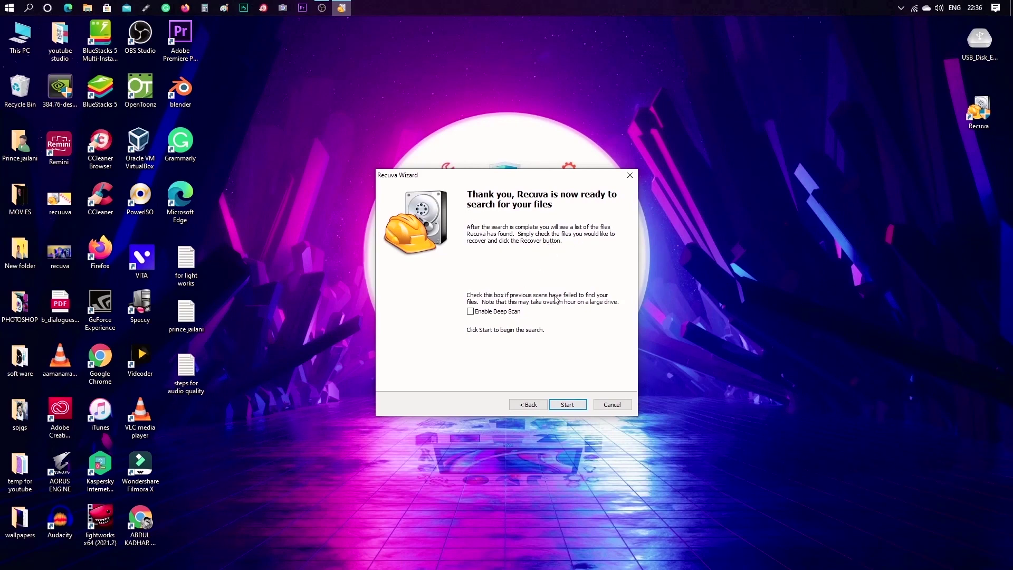
# Start the scan of drive H: for deleted pictures.
pyautogui.click(568, 404)
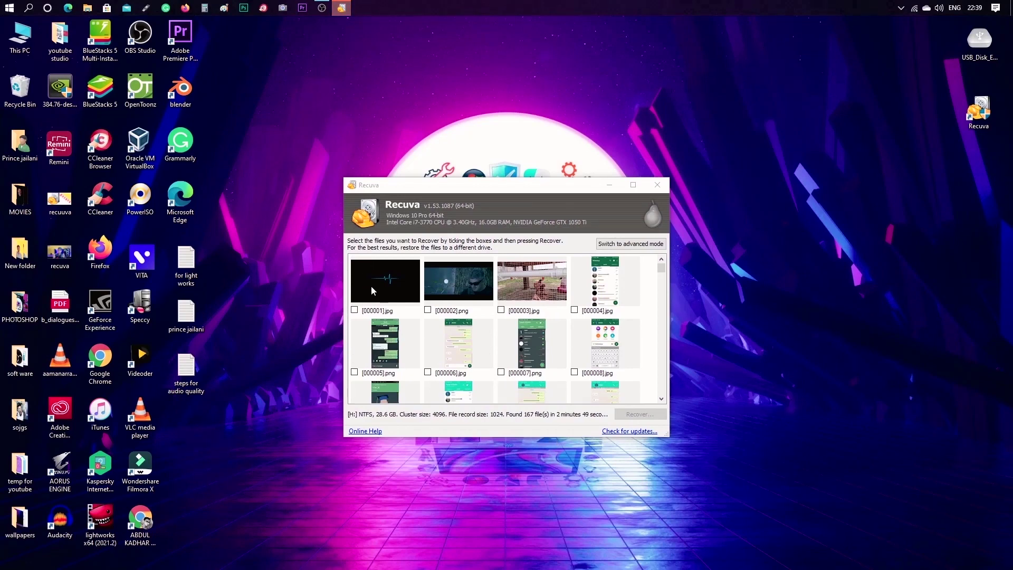
pyautogui.scroll(-7, 534, 304)
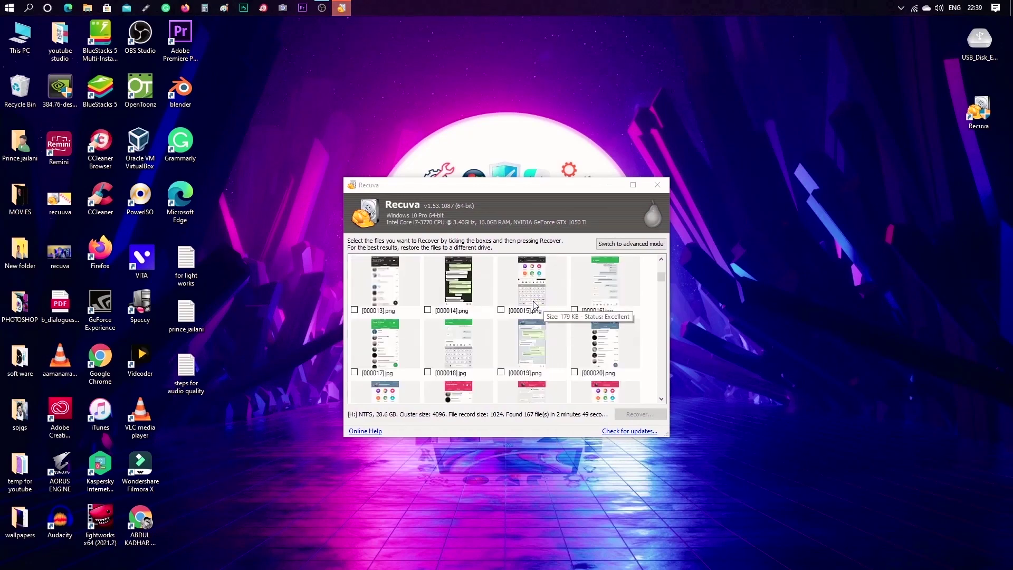
pyautogui.scroll(-8, 532, 305)
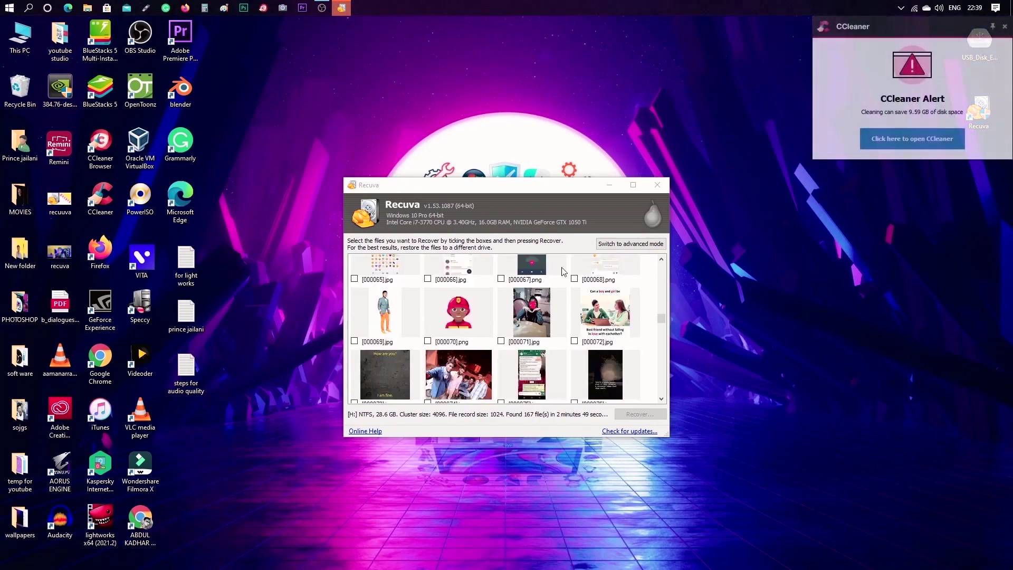
# Maximize the results window and switch to advanced mode's detailed file list.
pyautogui.doubleClick(625, 192)
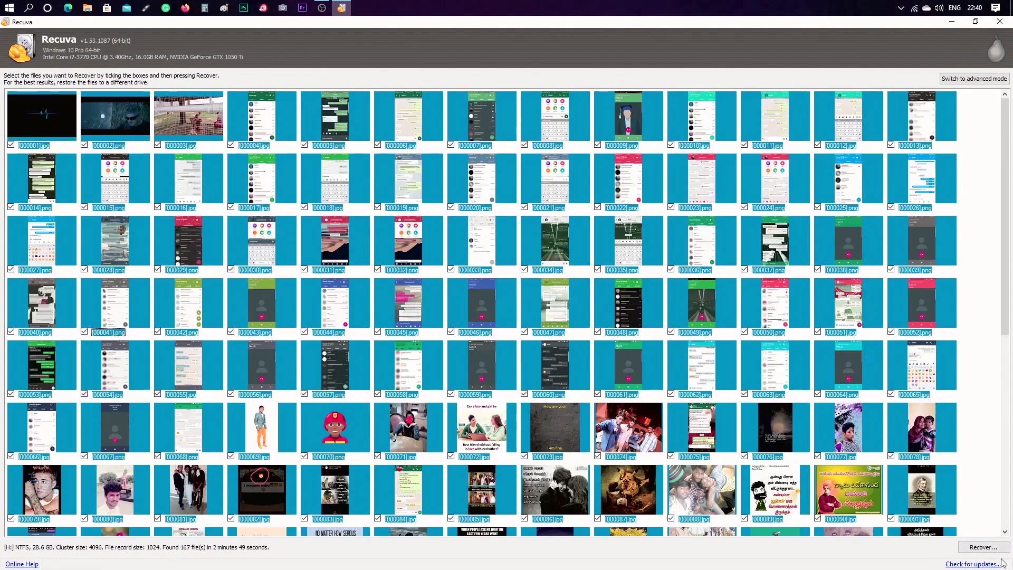
pyautogui.click(974, 78)
pyautogui.scroll(-5, 391, 229)
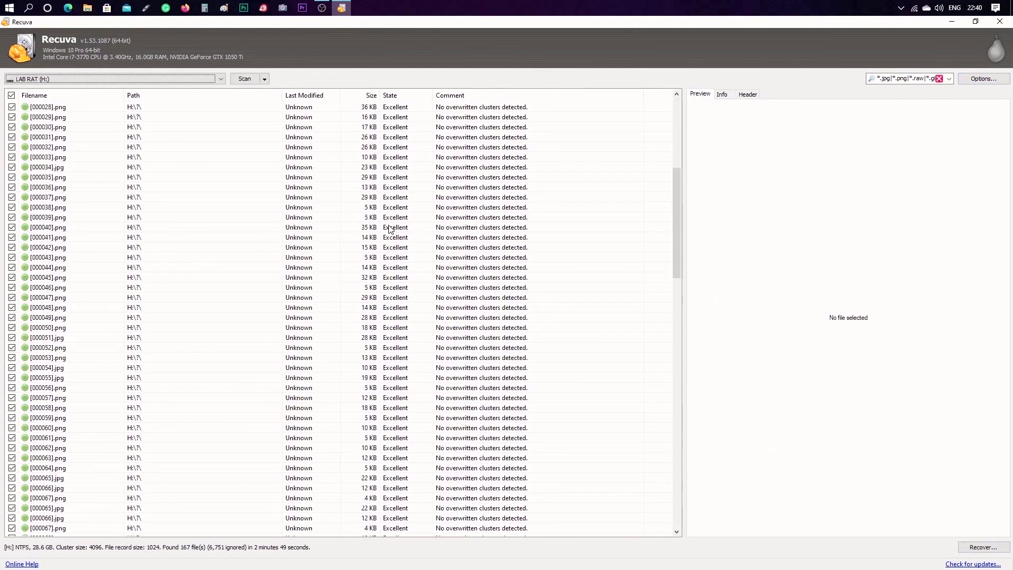
pyautogui.scroll(-5, 392, 229)
pyautogui.scroll(-5, 388, 228)
pyautogui.scroll(-3, 381, 224)
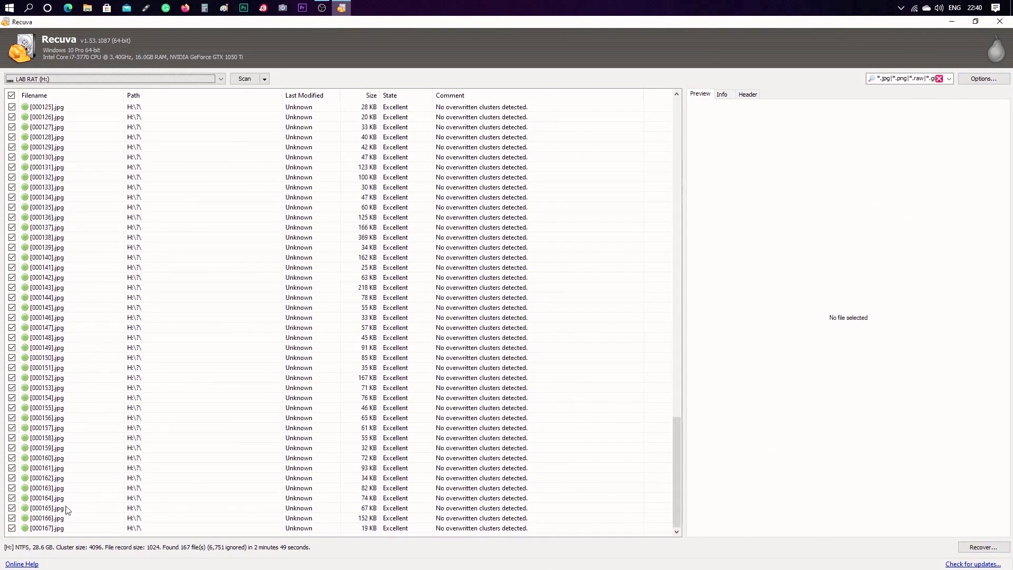
pyautogui.scroll(5, 38, 506)
pyautogui.scroll(5, 32, 510)
pyautogui.scroll(5, 24, 515)
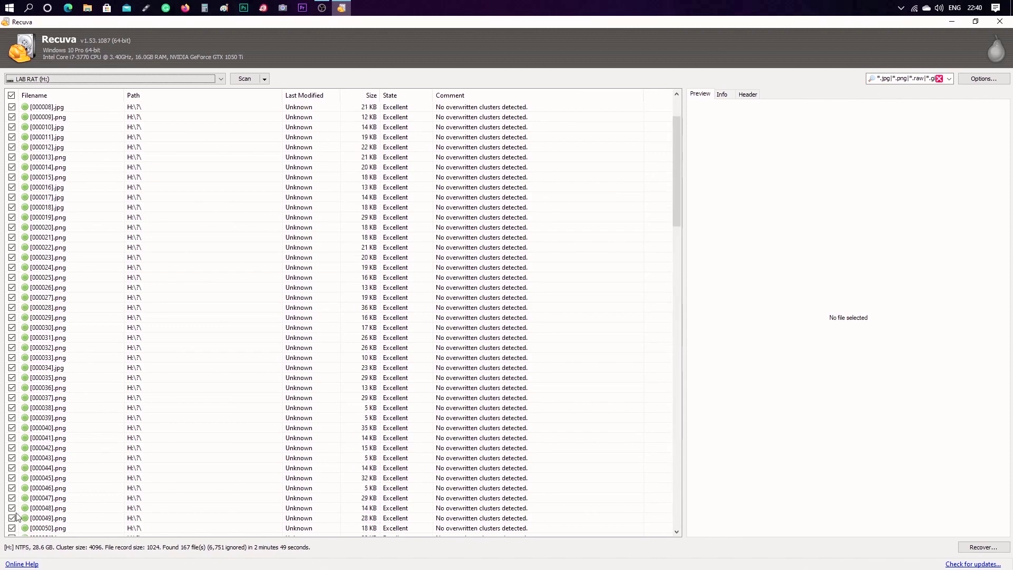
pyautogui.scroll(3, 18, 519)
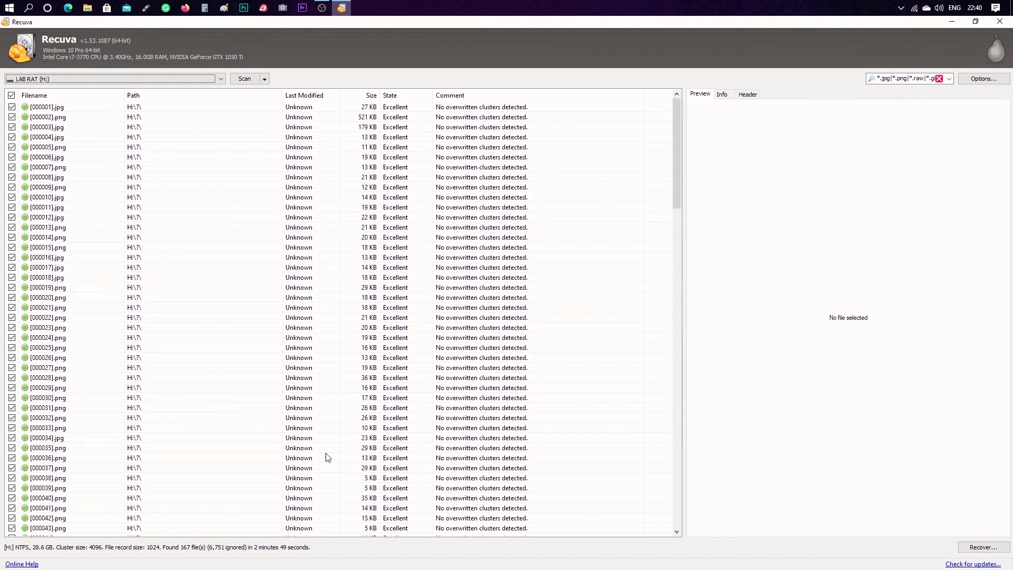
# Recover all 167 pictures to Desktop > recovered files and dismiss the completion notice.
pyautogui.click(983, 549)
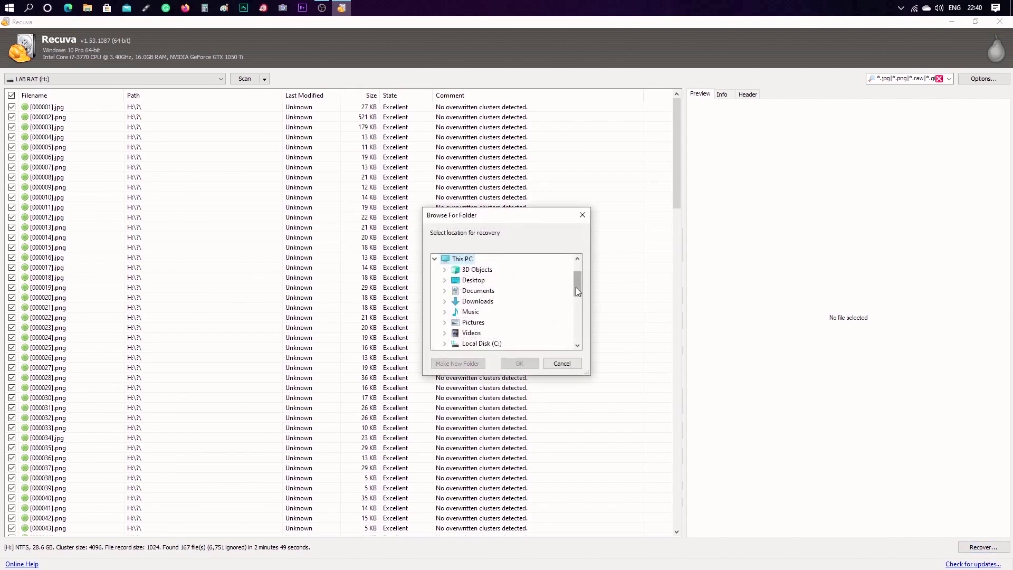
pyautogui.moveTo(576, 288); pyautogui.dragTo(577, 314)
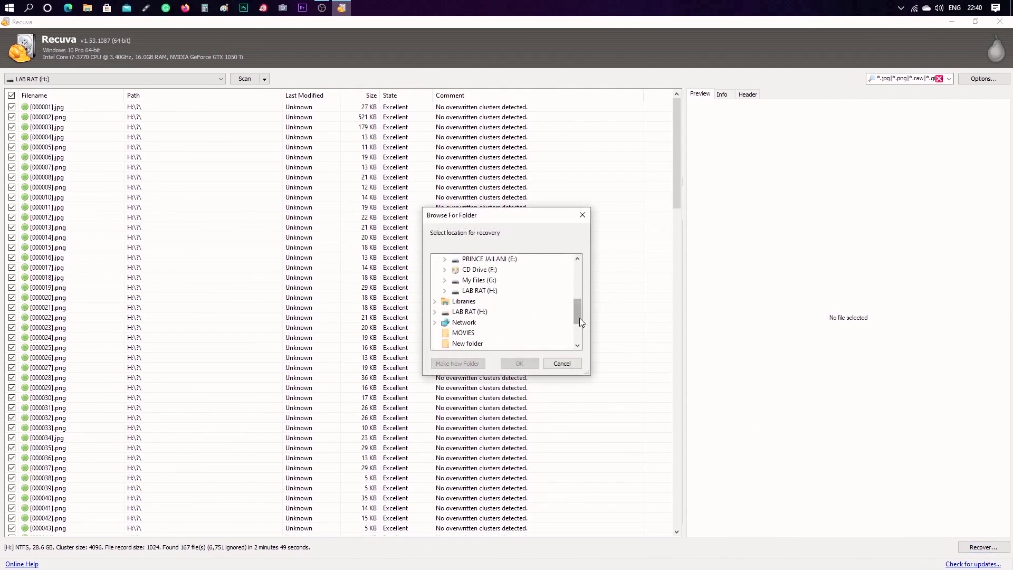
pyautogui.moveTo(577, 315); pyautogui.dragTo(580, 333)
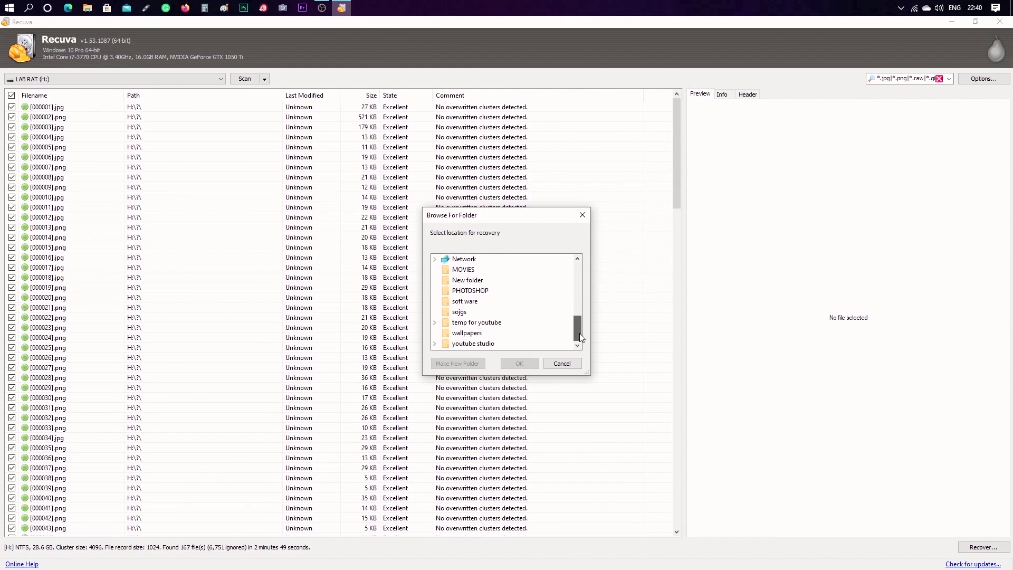
pyautogui.moveTo(579, 330); pyautogui.dragTo(573, 307)
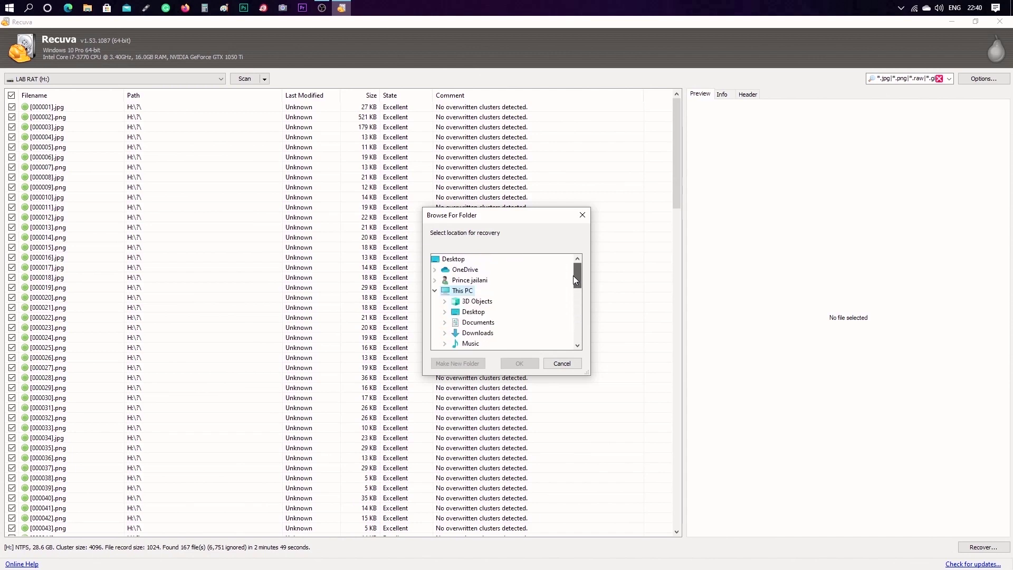
pyautogui.click(475, 259)
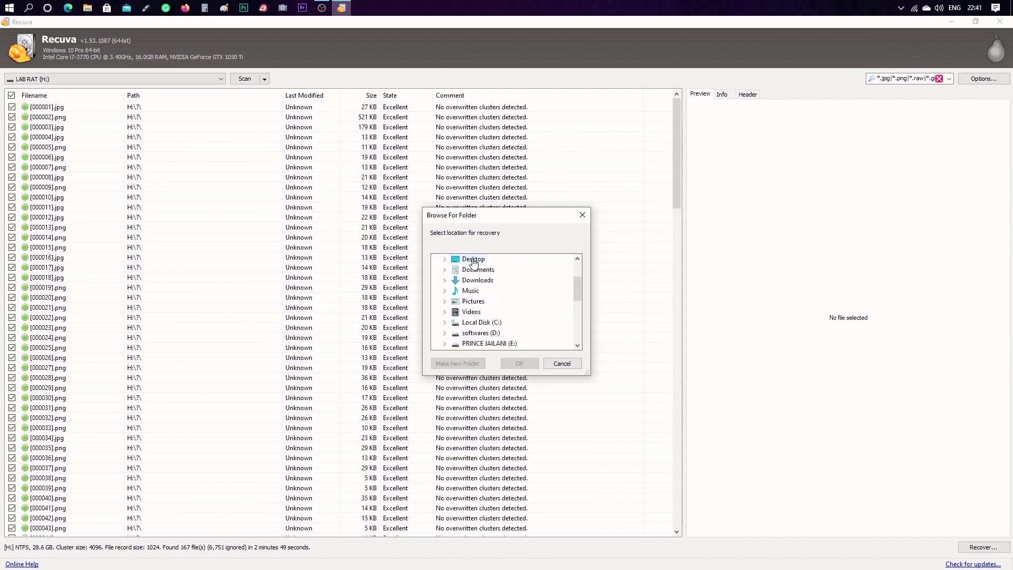
pyautogui.scroll(-5, 491, 309)
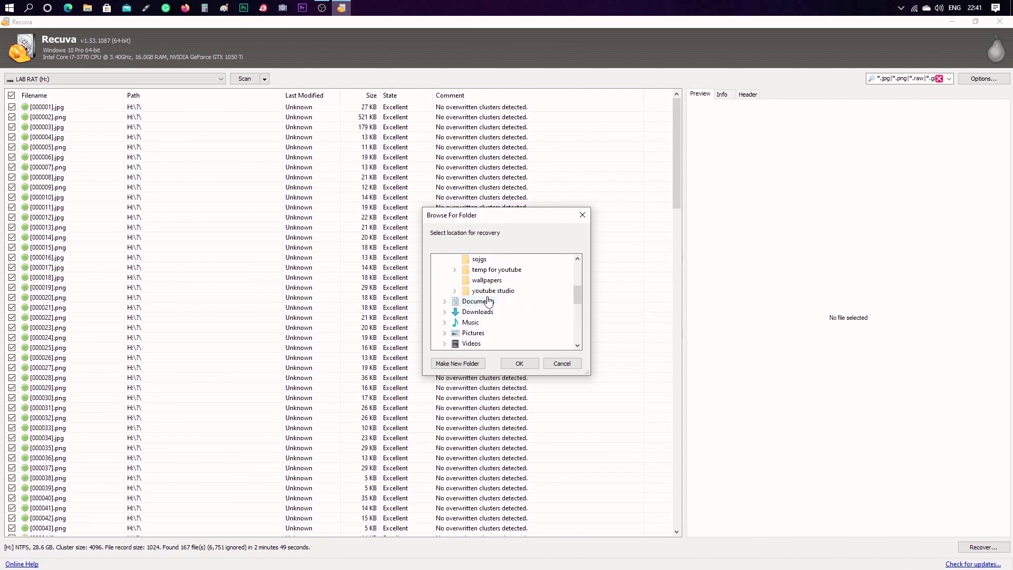
pyautogui.scroll(3, 496, 317)
pyautogui.click(492, 270)
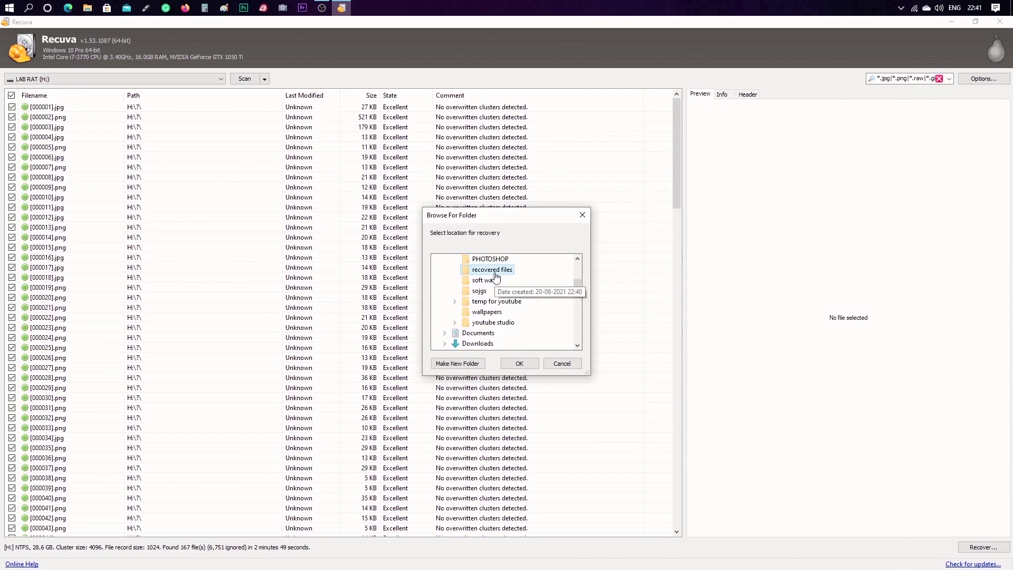
pyautogui.click(519, 364)
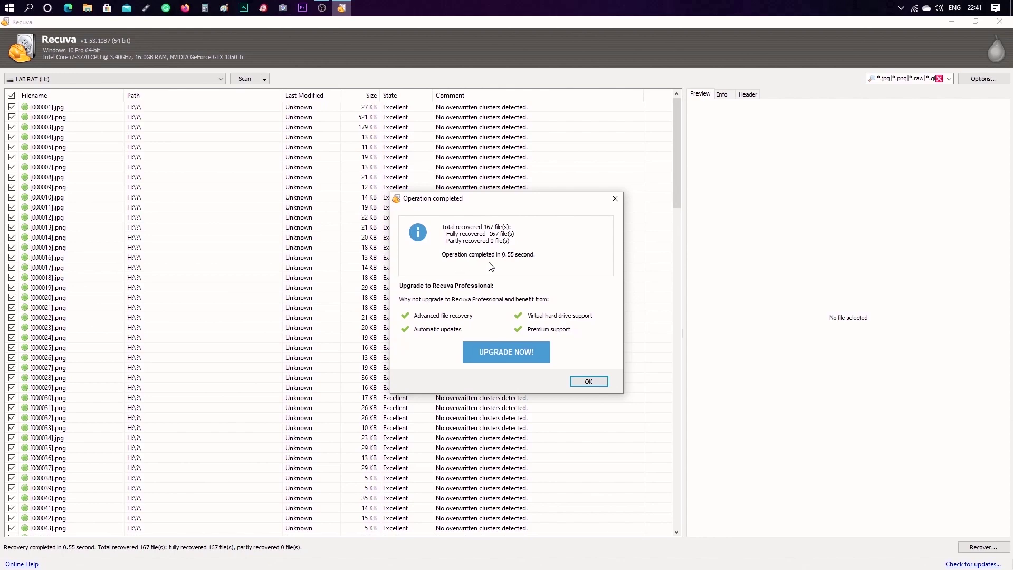
pyautogui.click(589, 383)
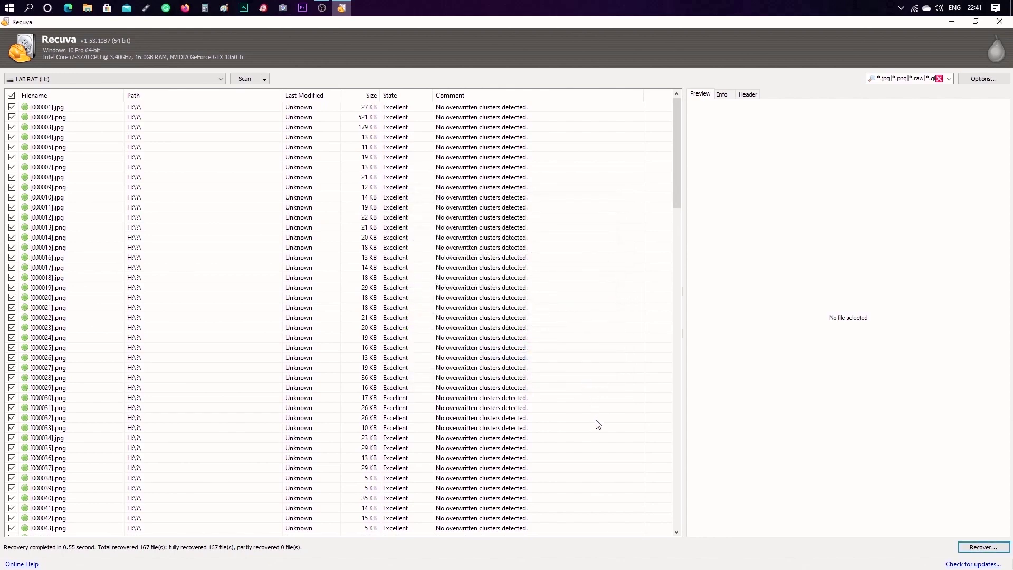
# Check the 167 pictures in 'recovered files', then move its icon into the desktop column.
pyautogui.click(956, 22)
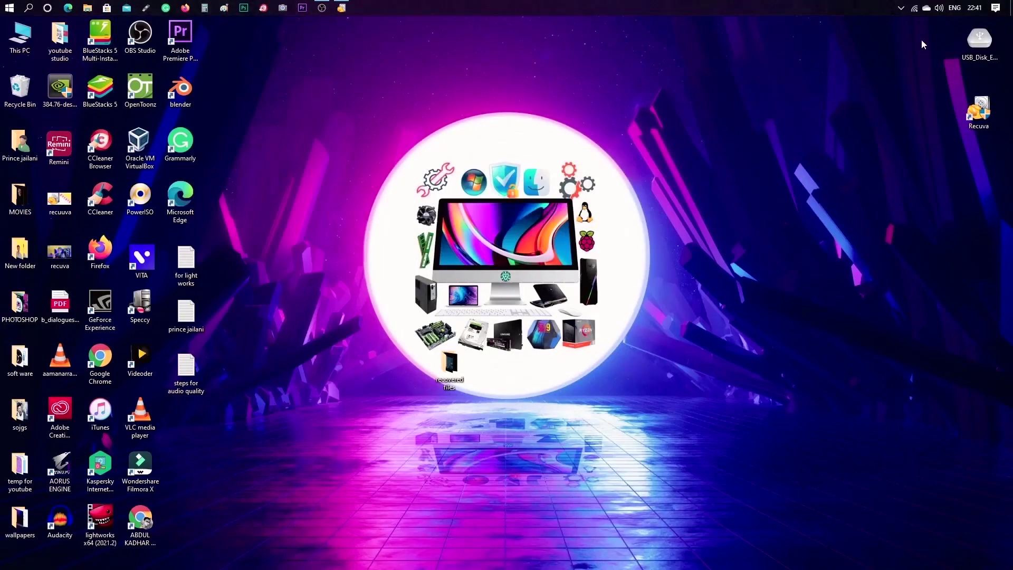
pyautogui.doubleClick(456, 372)
pyautogui.scroll(-5, 515, 262)
pyautogui.scroll(-3, 531, 253)
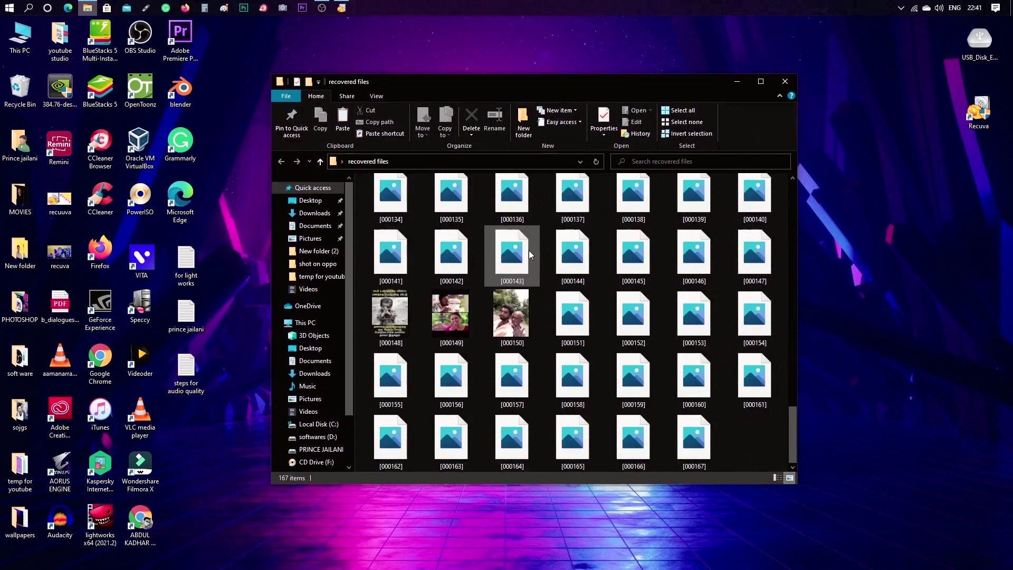
pyautogui.scroll(8, 534, 261)
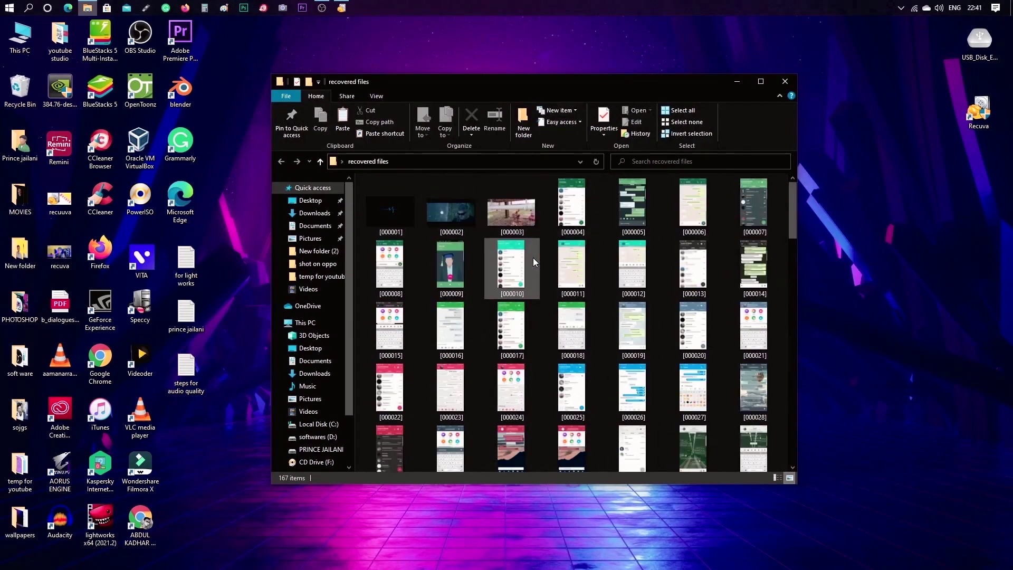
pyautogui.click(786, 82)
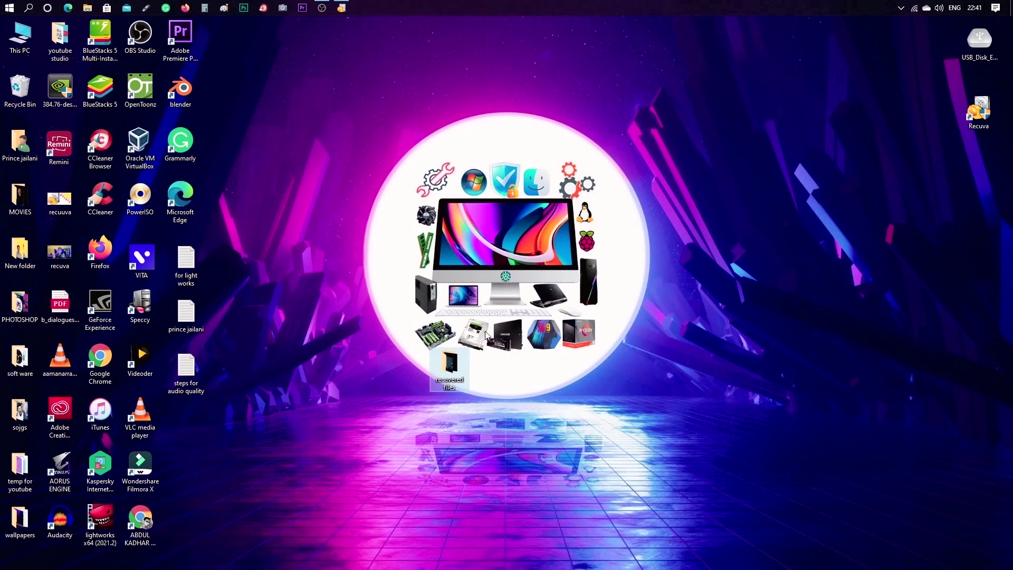
pyautogui.moveTo(450, 364); pyautogui.dragTo(188, 427)
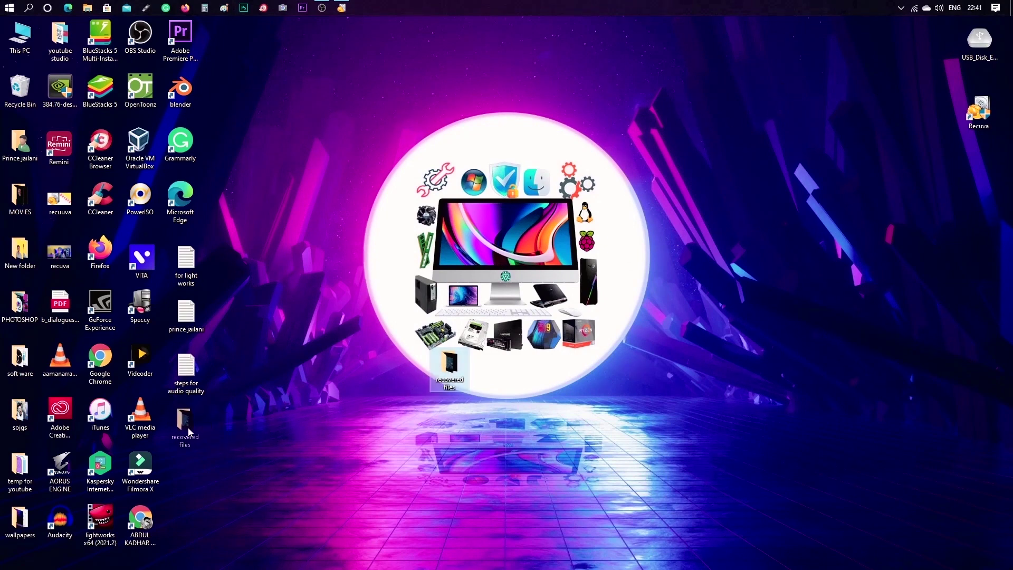